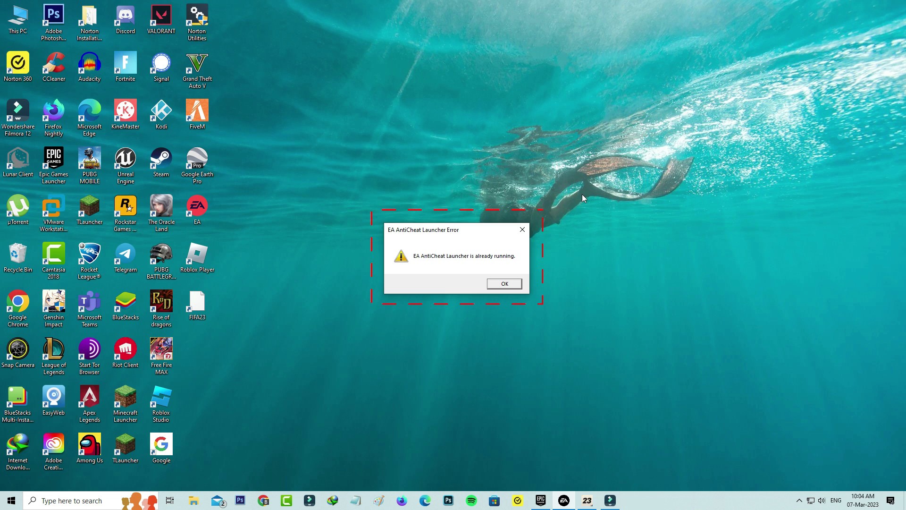
Step: Dismiss the AntiCheat error and end the Epic Games launcher process in Task Manager
click(503, 284)
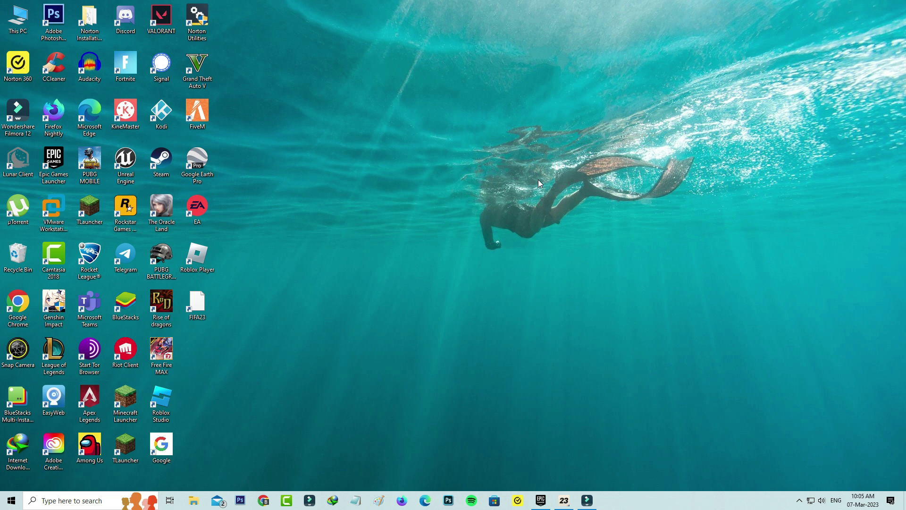
right_click(653, 489)
click(668, 453)
right_click(512, 142)
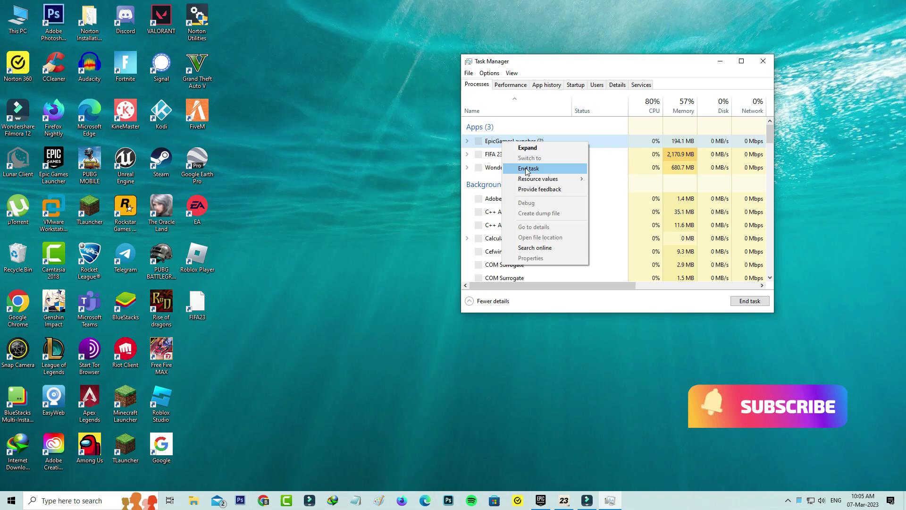
click(538, 153)
Step: End the FIFA 23 process and close Task Manager
right_click(526, 143)
click(537, 157)
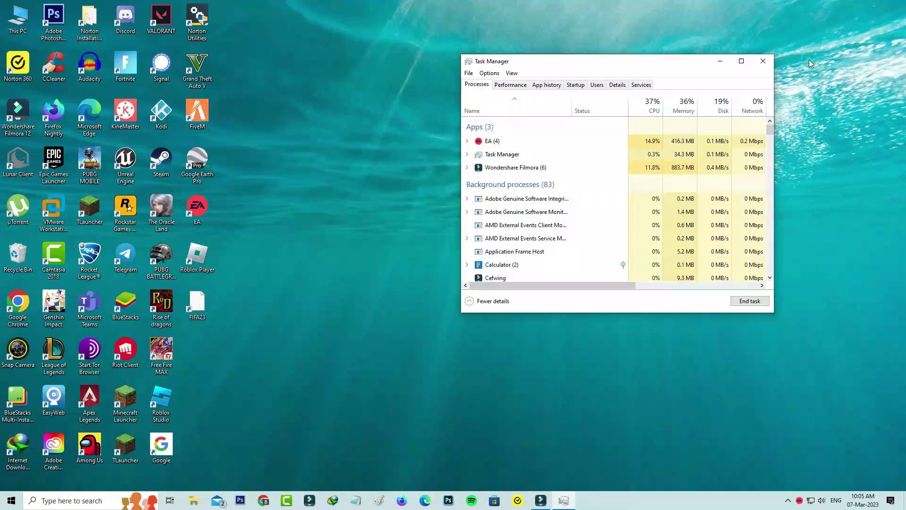
click(762, 60)
click(800, 500)
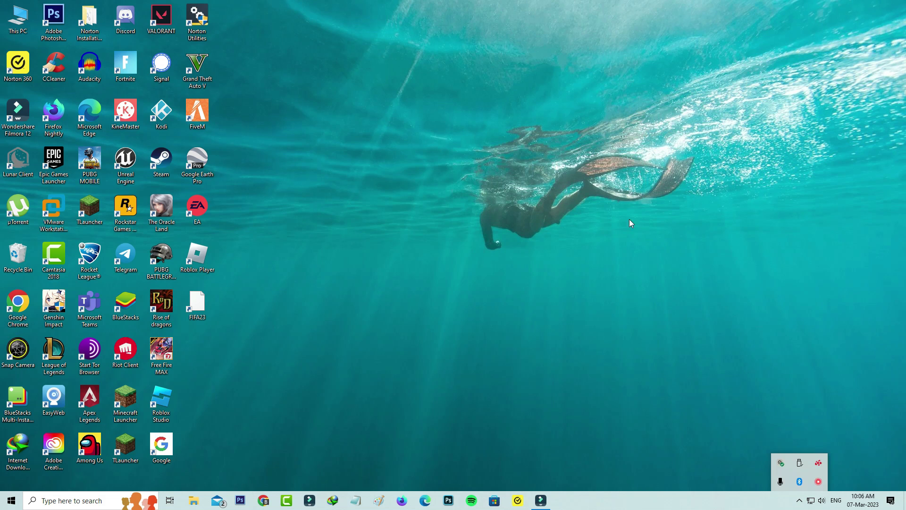
Step: Open FIFA 23's install folder from its FIFA23 desktop shortcut
click(660, 253)
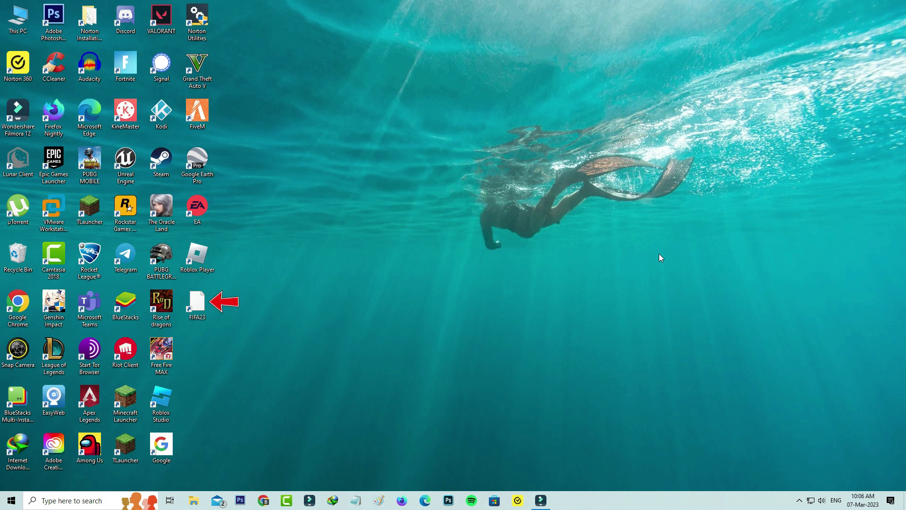
double_click(196, 304)
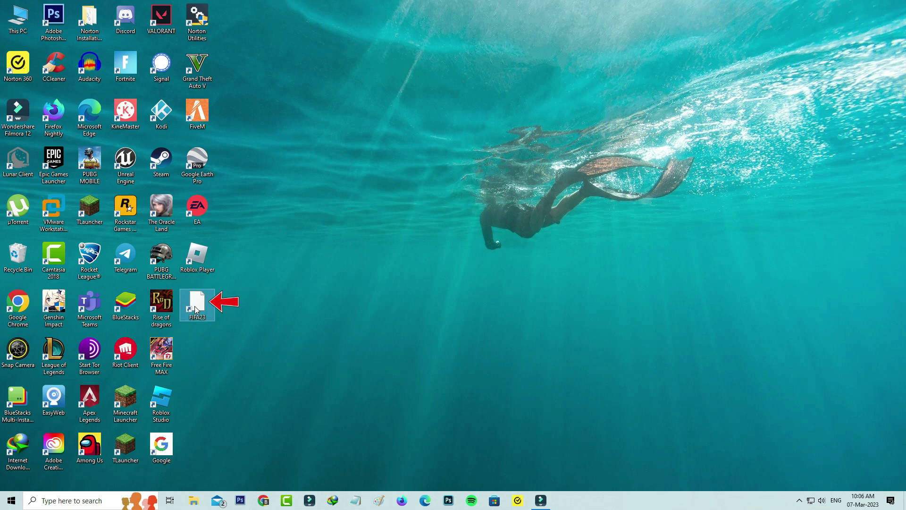
right_click(197, 307)
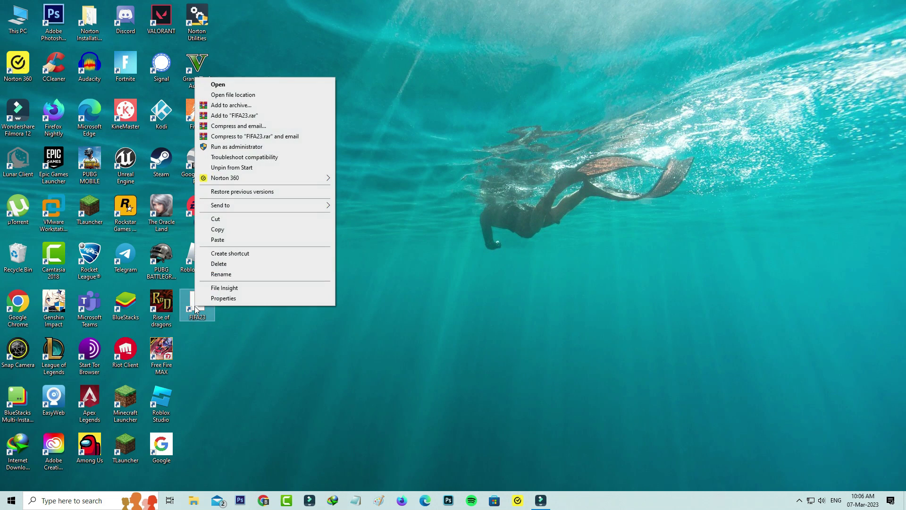
click(251, 95)
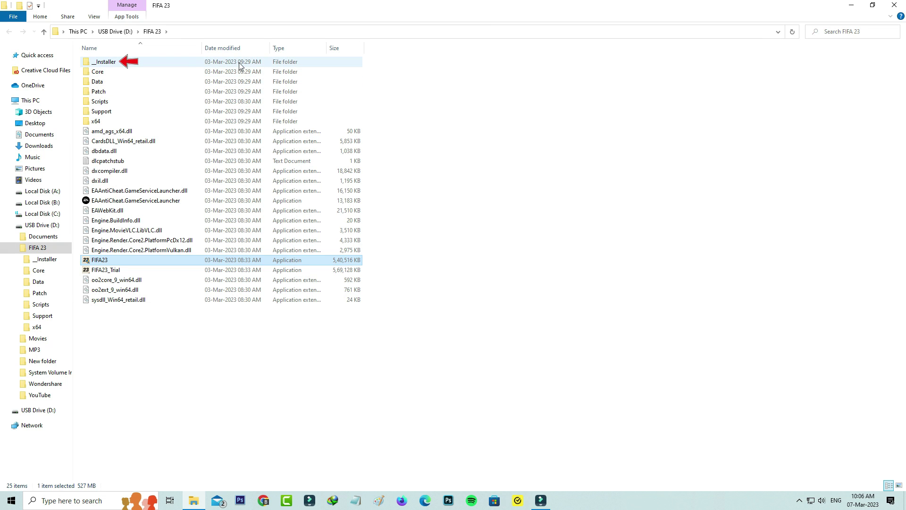
Step: Run Cleanup from the _Installer folder, then close the Explorer window
double_click(241, 64)
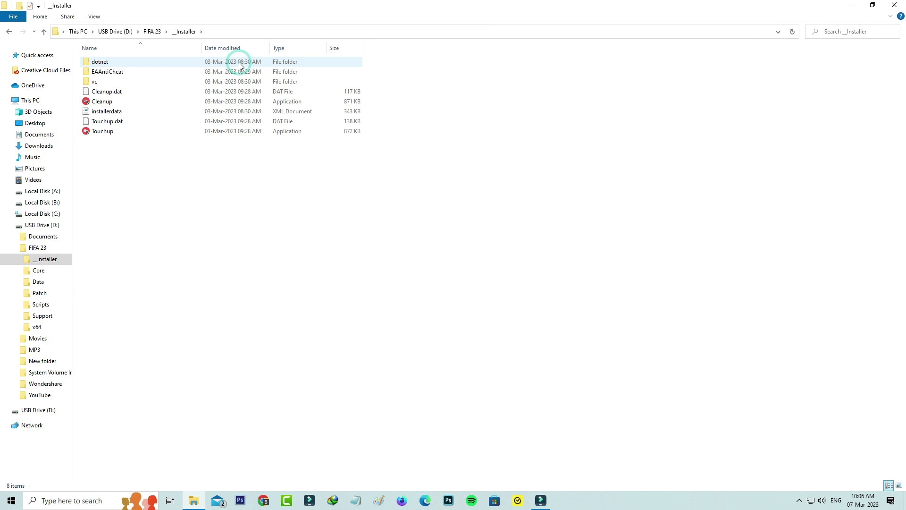
click(221, 103)
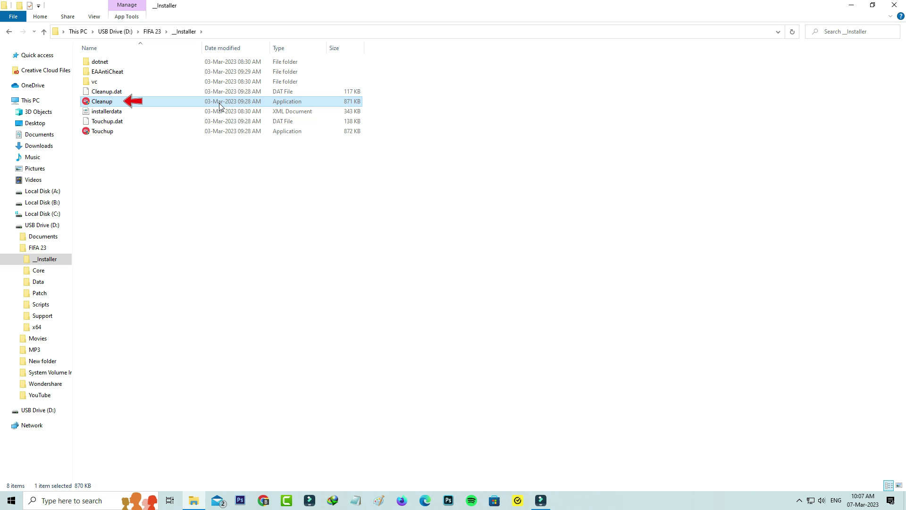
double_click(220, 105)
click(894, 6)
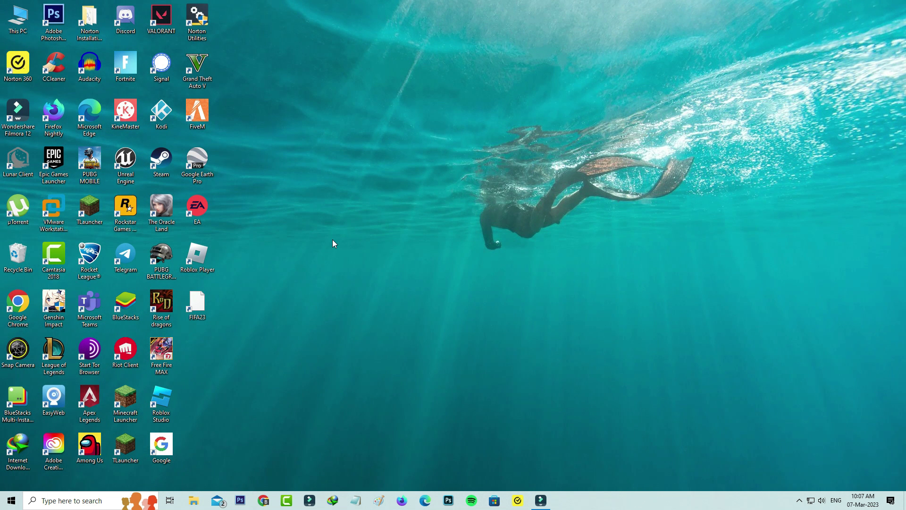
Step: Open FIFA 23's EA app page from the FIFA23 shortcut and start PLAY
double_click(197, 305)
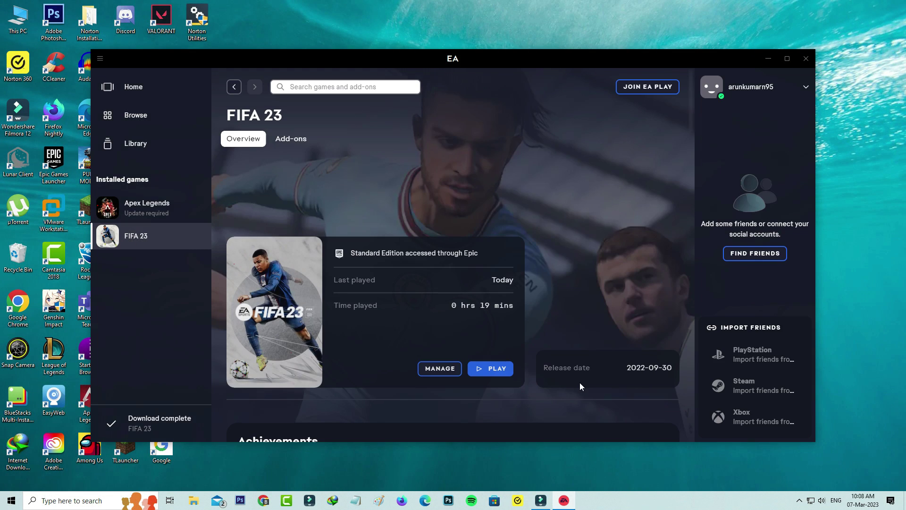
click(510, 371)
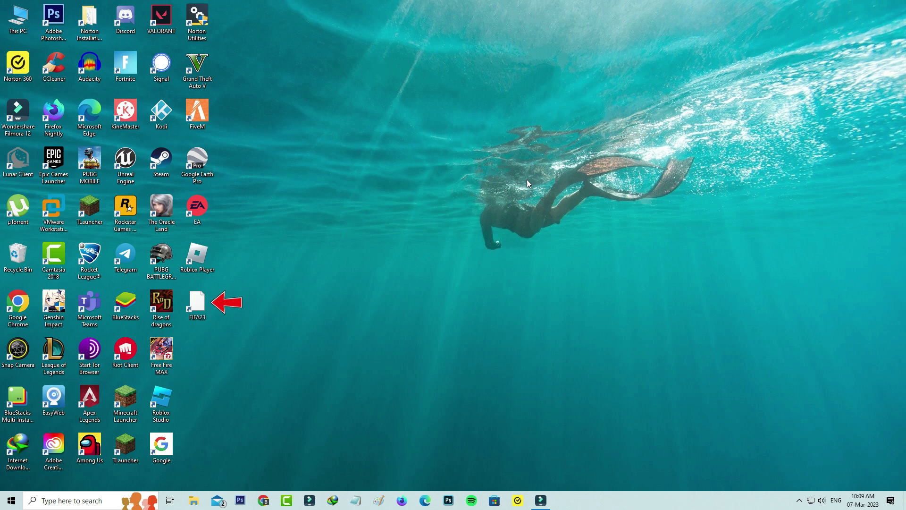
Step: Run EAAntiCheat.Installer from FIFA 23's _Installer\EAAntiCheat folder
right_click(199, 303)
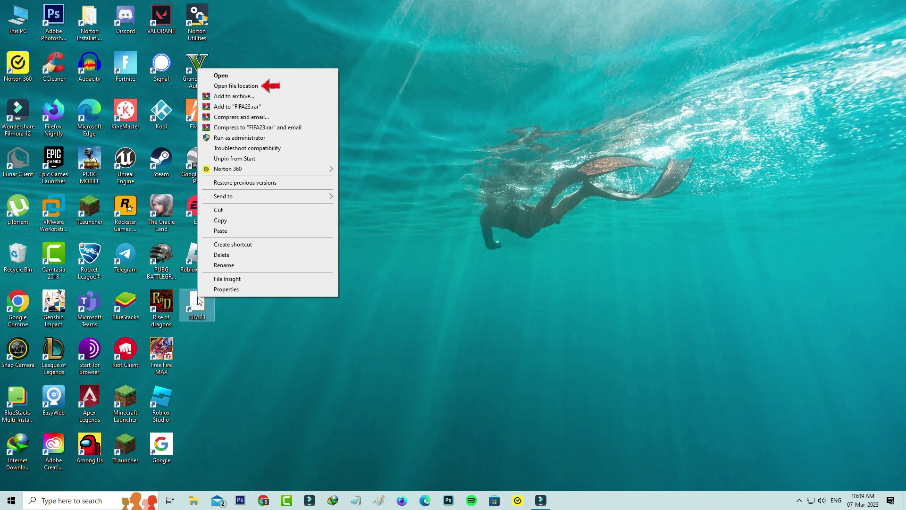
click(236, 86)
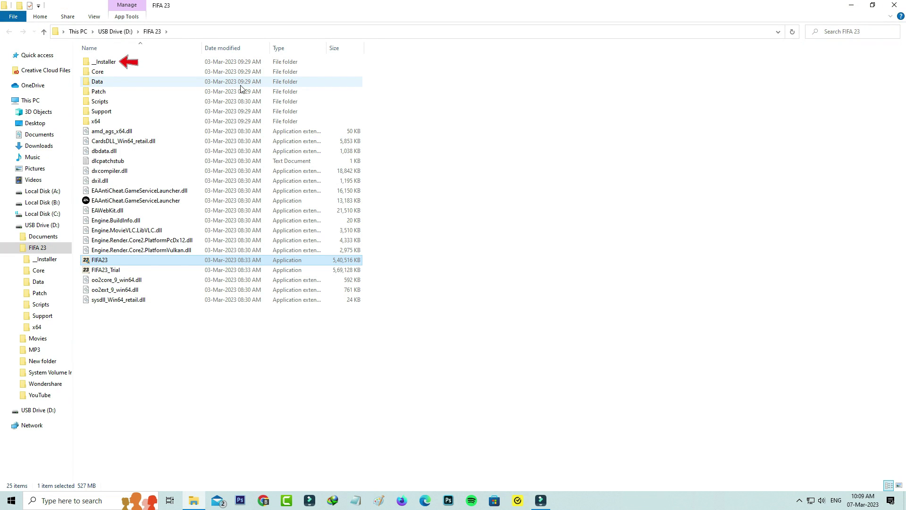
double_click(233, 62)
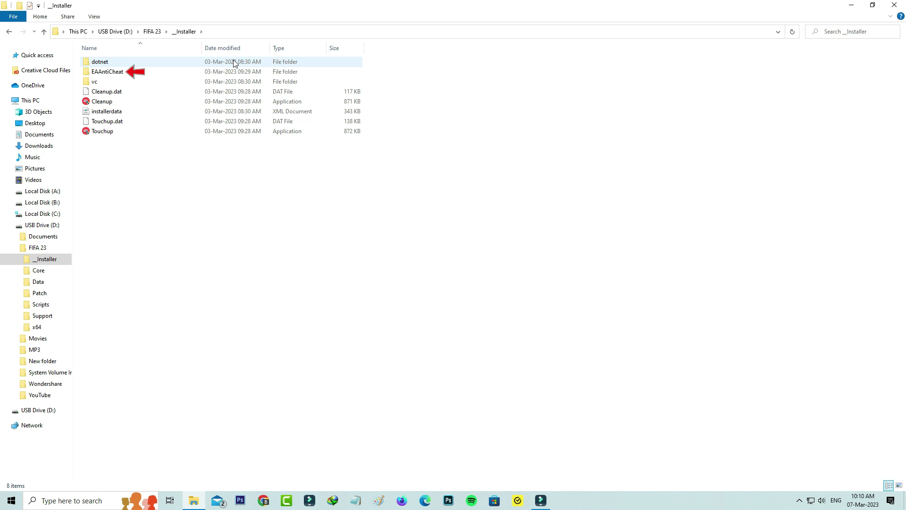
double_click(233, 71)
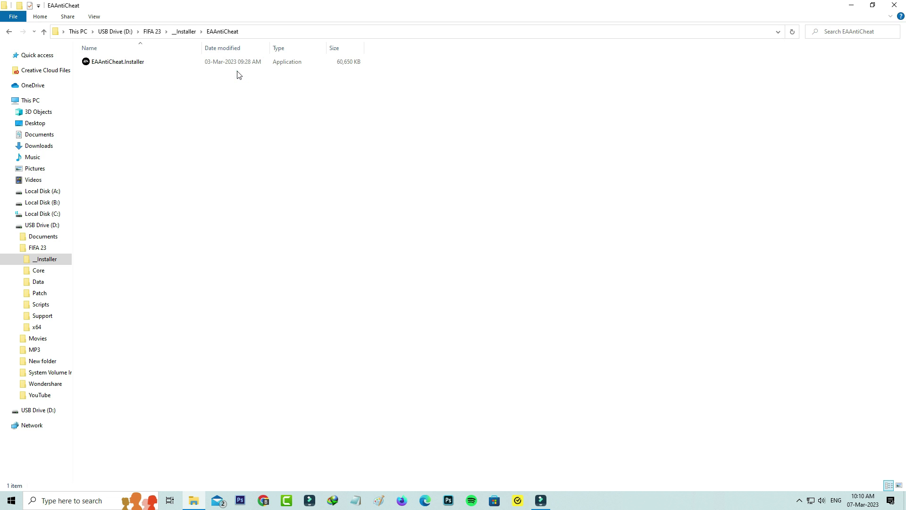
click(227, 64)
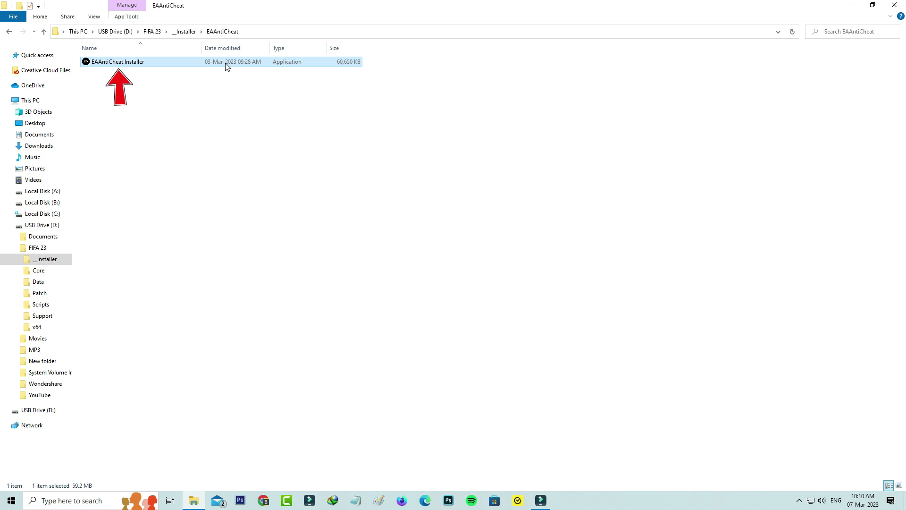
double_click(226, 64)
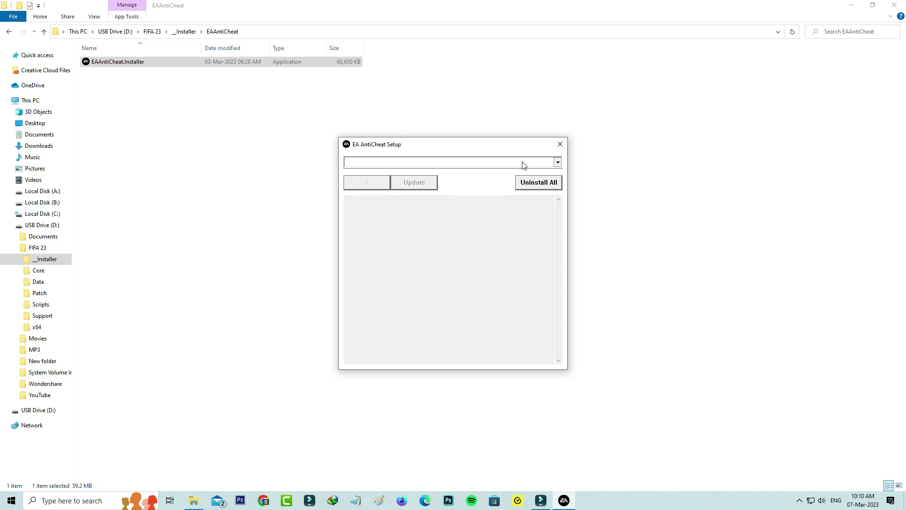
Step: Update EA AntiCheat for '(Installed) FIFA 23', close setup, then press Alt+F4
click(523, 163)
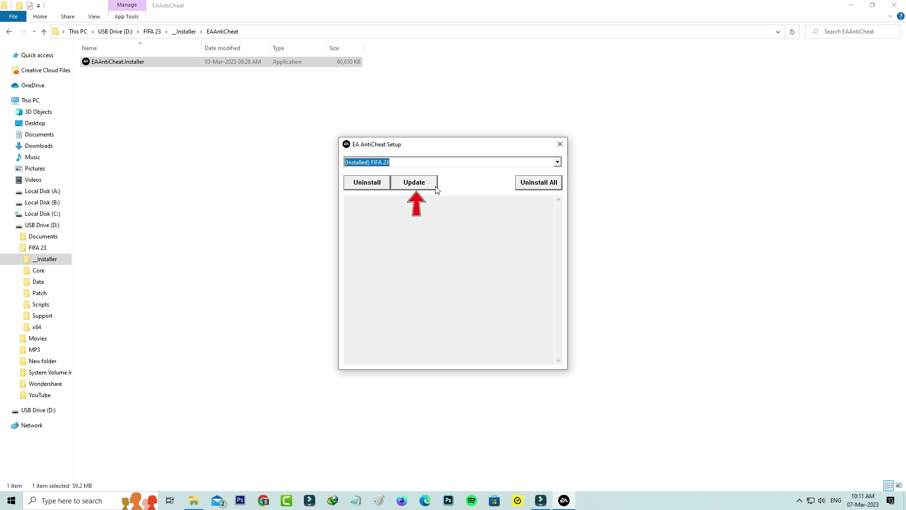
click(417, 183)
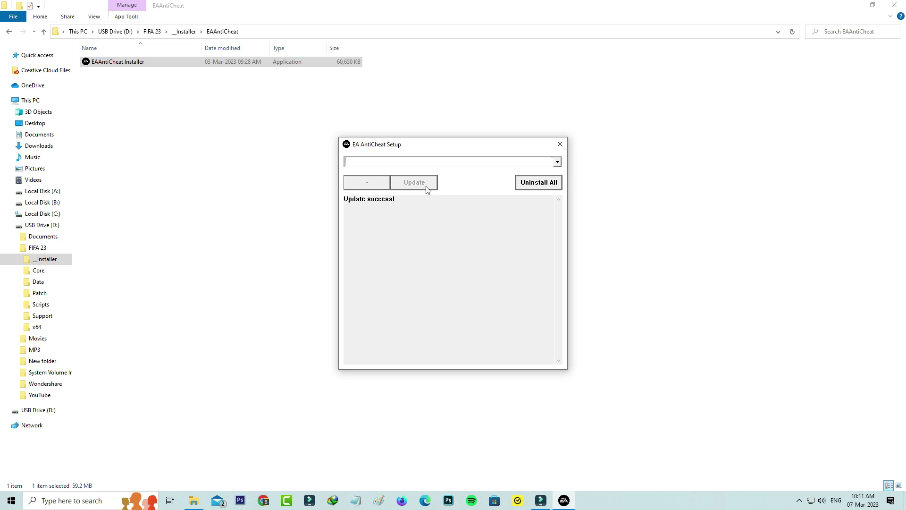
click(560, 145)
key(alt+F4)
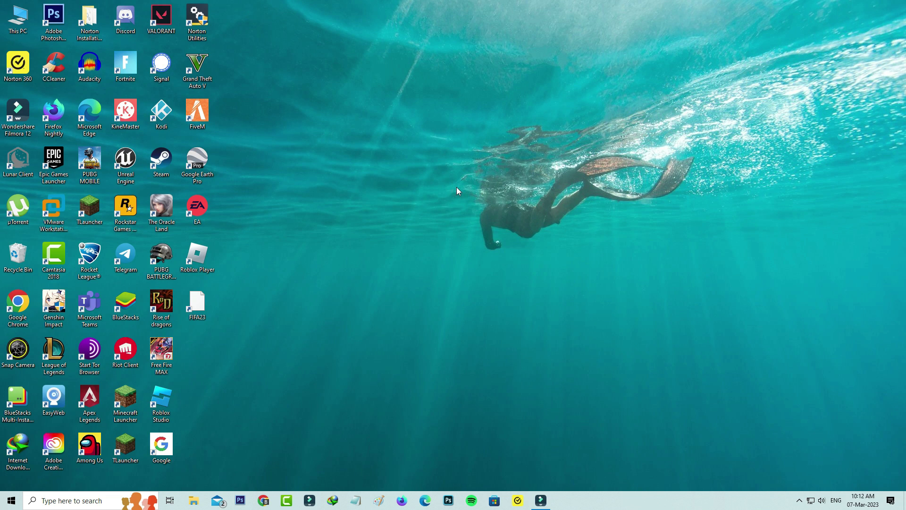
Step: Reopen FIFA 23 in the EA app from the desktop shortcut and hit PLAY
double_click(198, 303)
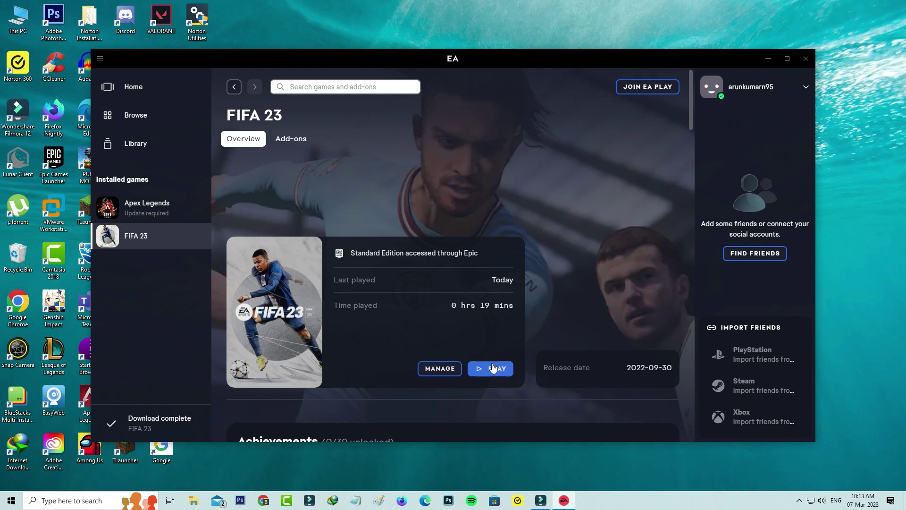
click(493, 367)
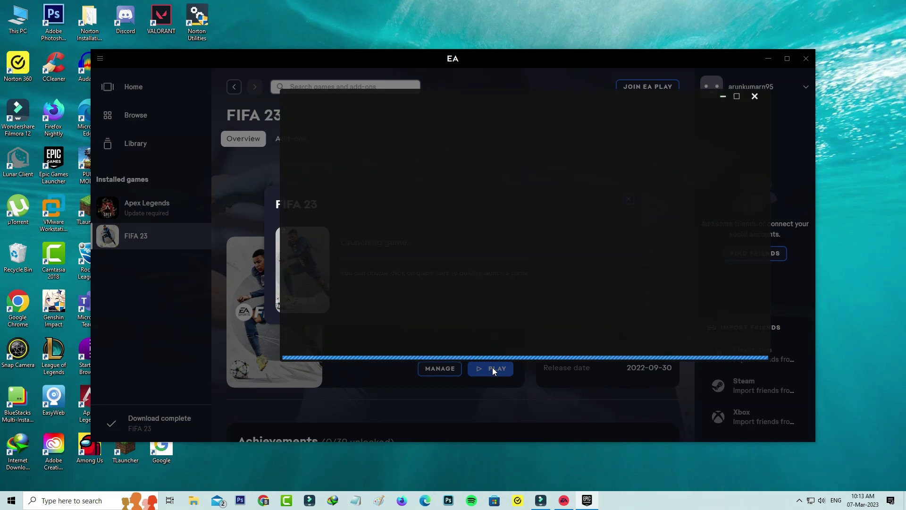